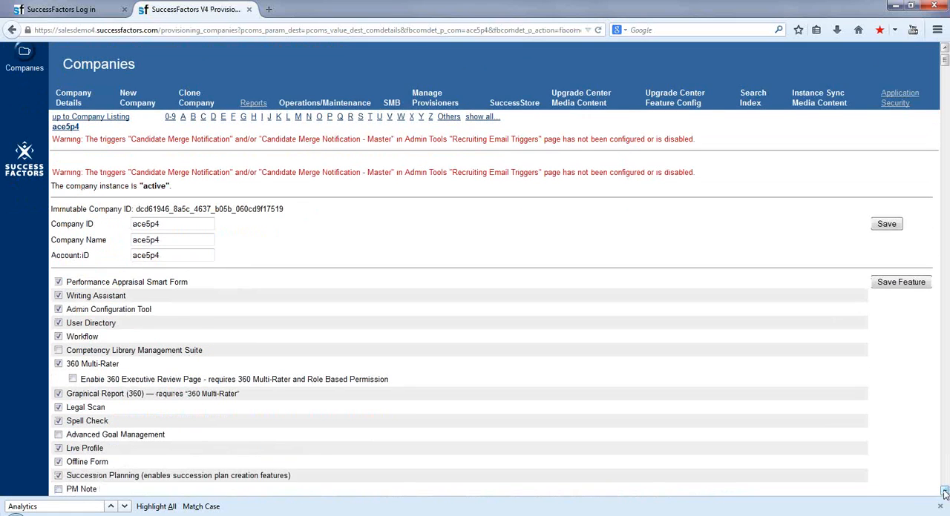
Examine the feature, language pack, compensation, recruiting and mail preference options in the provisioning Company Settings of ace5p4.
{"action": "left_click", "coordinate": [945, 493]}
{"action": "left_click", "coordinate": [940, 507]}
{"action": "left_click", "coordinate": [944, 511]}
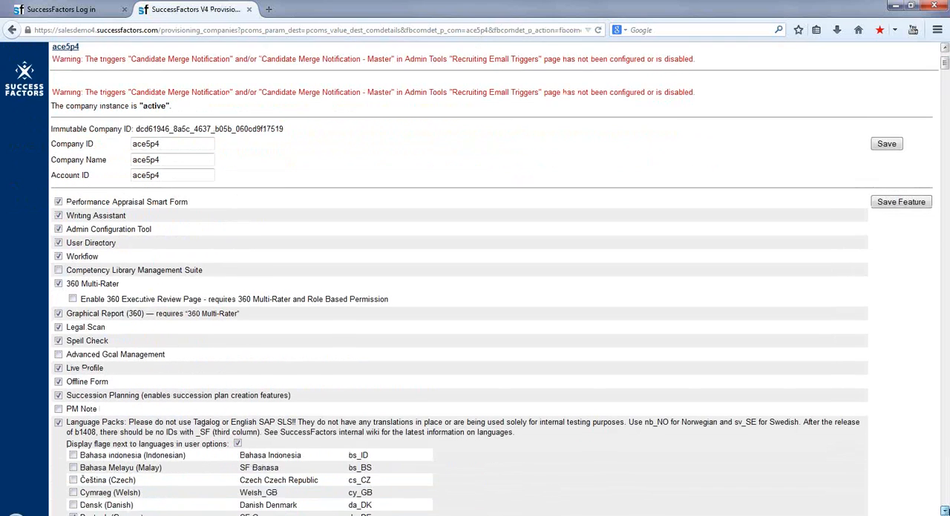
{"action": "left_click", "coordinate": [944, 511]}
{"action": "left_click_drag", "start_coordinate": [944, 511], "coordinate": [945, 511]}
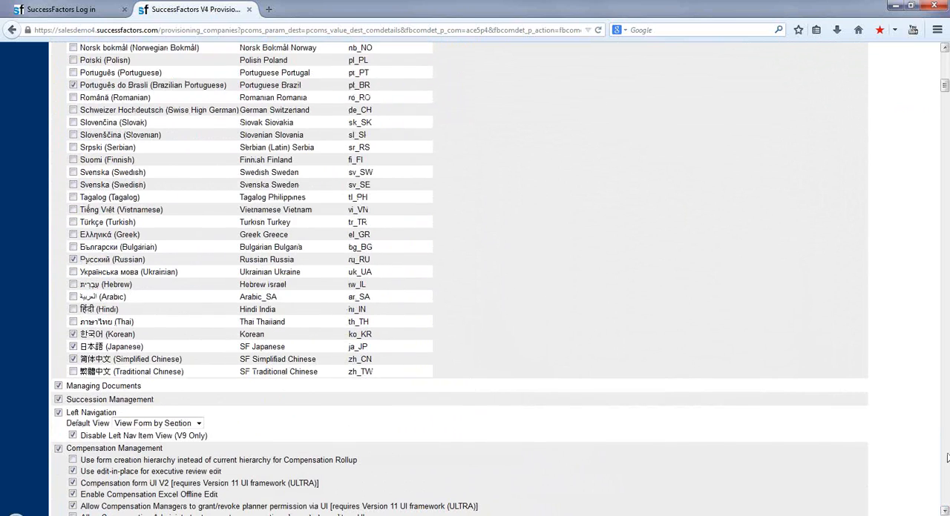
{"action": "scroll", "coordinate": [946, 466], "scroll_direction": "down", "scroll_amount": 5}
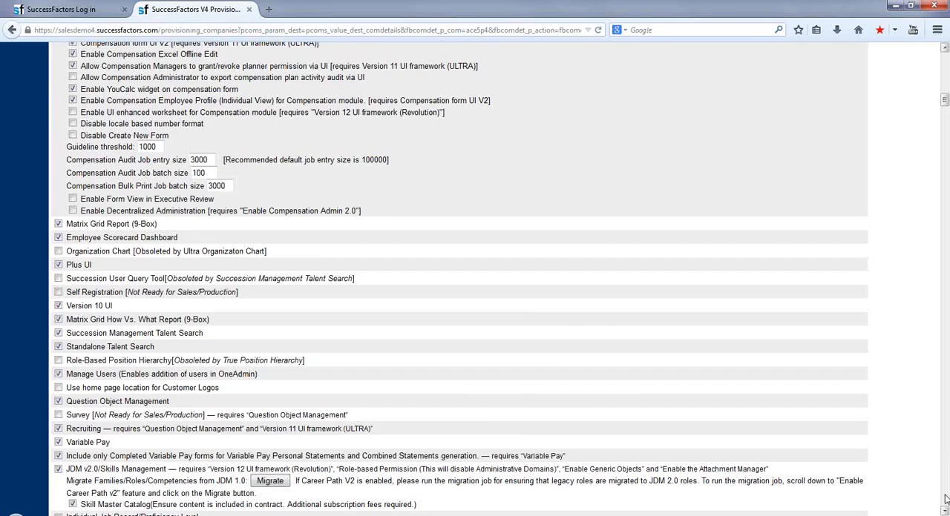
{"action": "scroll", "coordinate": [945, 499], "scroll_direction": "down", "scroll_amount": 5}
{"action": "scroll", "coordinate": [946, 501], "scroll_direction": "down", "scroll_amount": 10}
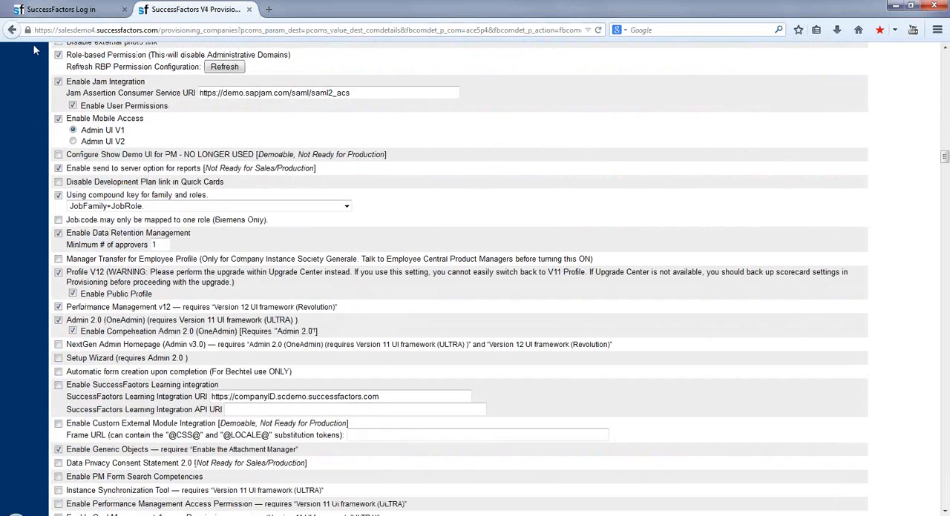
{"action": "left_click", "coordinate": [947, 97]}
{"action": "left_click", "coordinate": [942, 466]}
{"action": "left_click", "coordinate": [947, 486]}
{"action": "left_click", "coordinate": [947, 486]}
{"action": "left_click", "coordinate": [946, 486]}
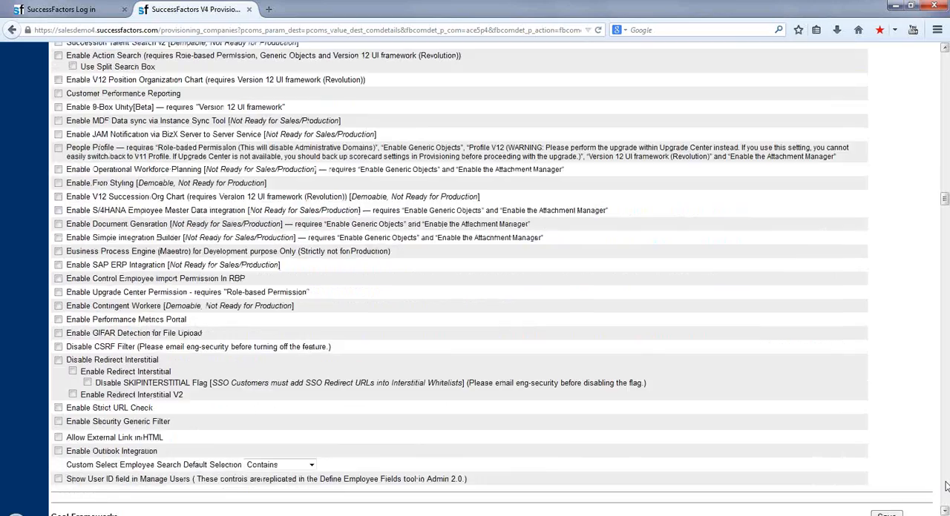
{"action": "left_click", "coordinate": [947, 487]}
{"action": "left_click", "coordinate": [946, 487]}
{"action": "left_click", "coordinate": [947, 486]}
{"action": "left_click", "coordinate": [946, 486]}
{"action": "left_click", "coordinate": [946, 486]}
{"action": "left_click", "coordinate": [946, 486]}
{"action": "left_click", "coordinate": [946, 486]}
{"action": "left_click", "coordinate": [946, 486]}
{"action": "left_click", "coordinate": [946, 486]}
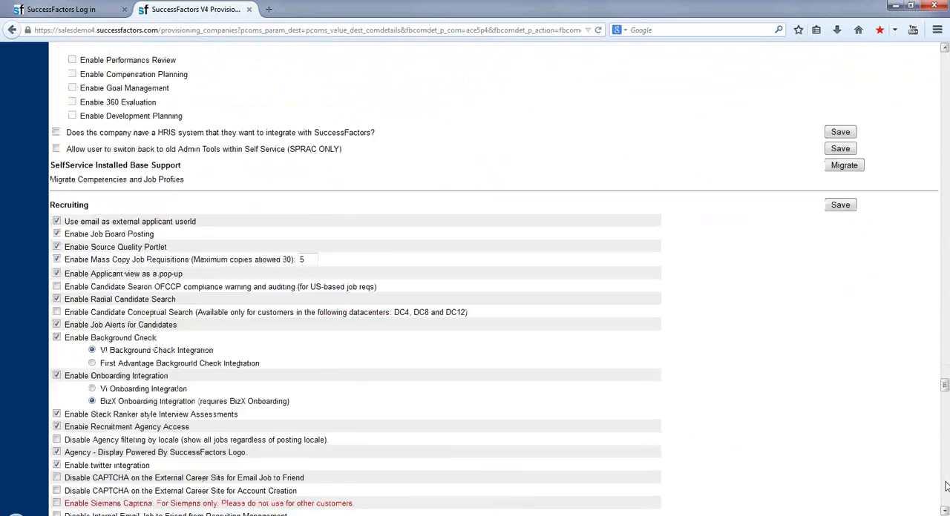
{"action": "left_click", "coordinate": [946, 486]}
{"action": "left_click", "coordinate": [946, 486]}
{"action": "left_click", "coordinate": [946, 486]}
{"action": "left_click", "coordinate": [946, 486]}
{"action": "left_click", "coordinate": [946, 486]}
{"action": "left_click", "coordinate": [946, 486]}
{"action": "left_click", "coordinate": [946, 486]}
{"action": "left_click", "coordinate": [946, 486]}
{"action": "left_click", "coordinate": [946, 486]}
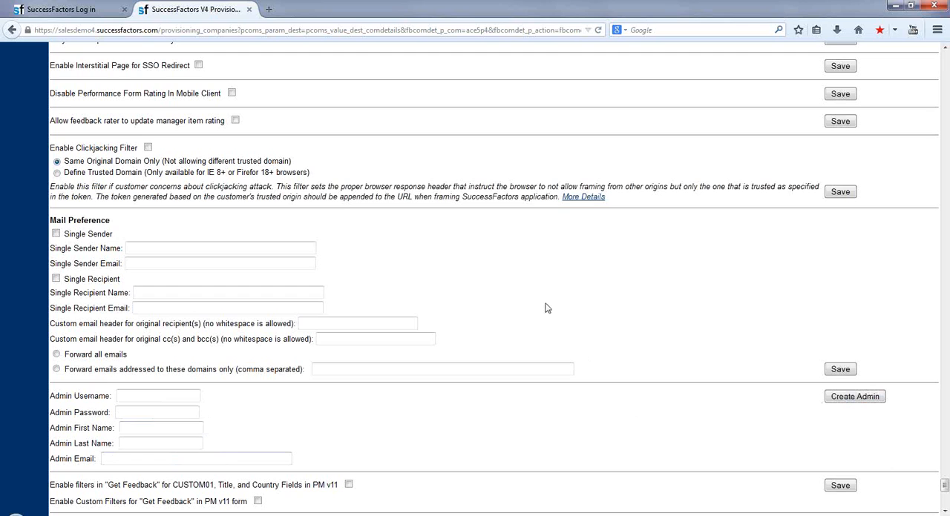
Log in to the SuccessFactors instance with company ID ace5p4, username hradmin and the account password, dismissing the offer to remember the password.
{"action": "left_click", "coordinate": [88, 9]}
{"action": "left_click", "coordinate": [406, 125]}
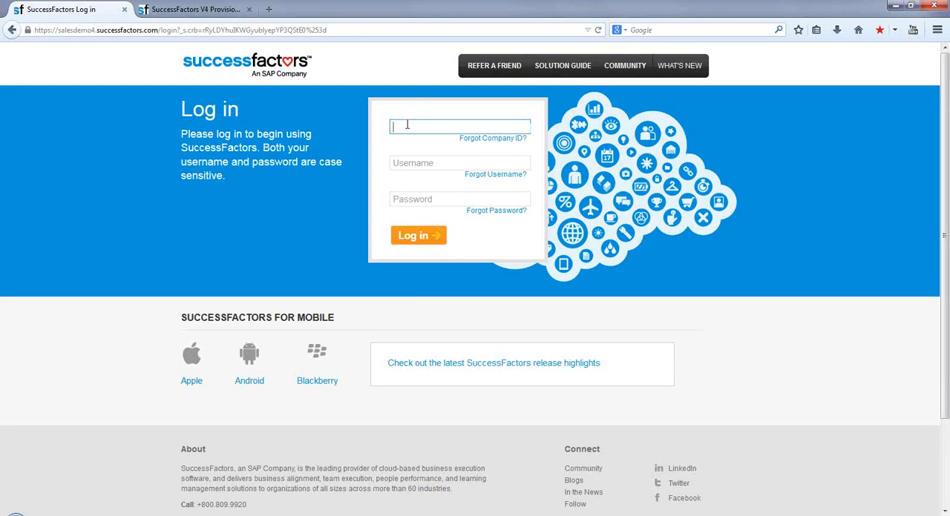
{"action": "key", "text": "Tab"}
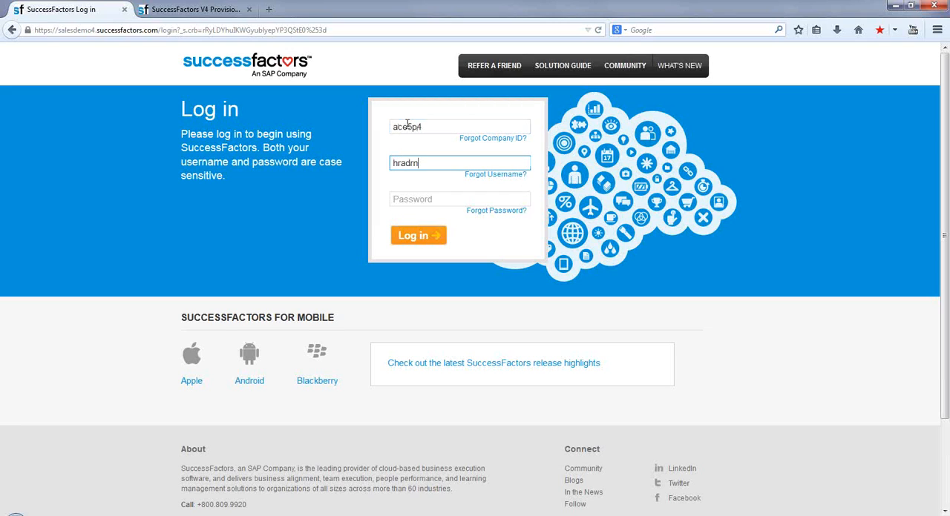
{"action": "key", "text": "Tab"}
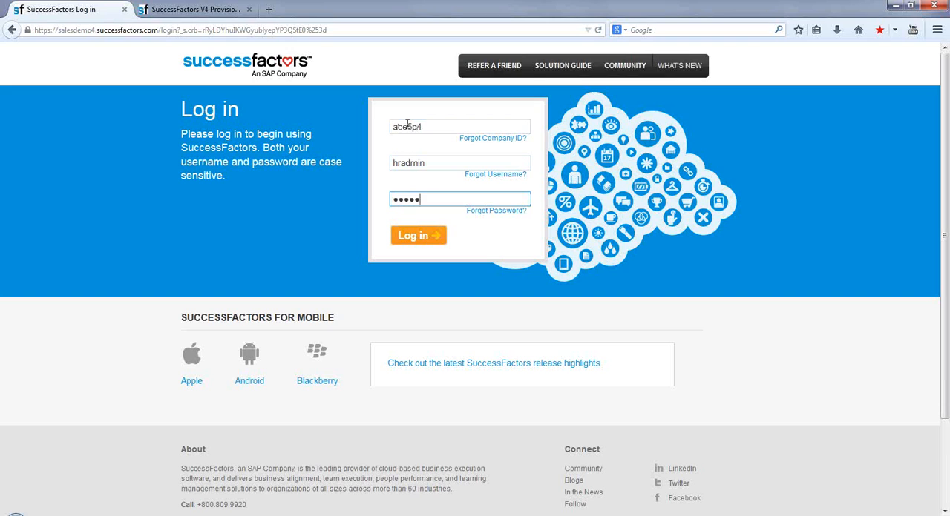
{"action": "left_click", "coordinate": [420, 237]}
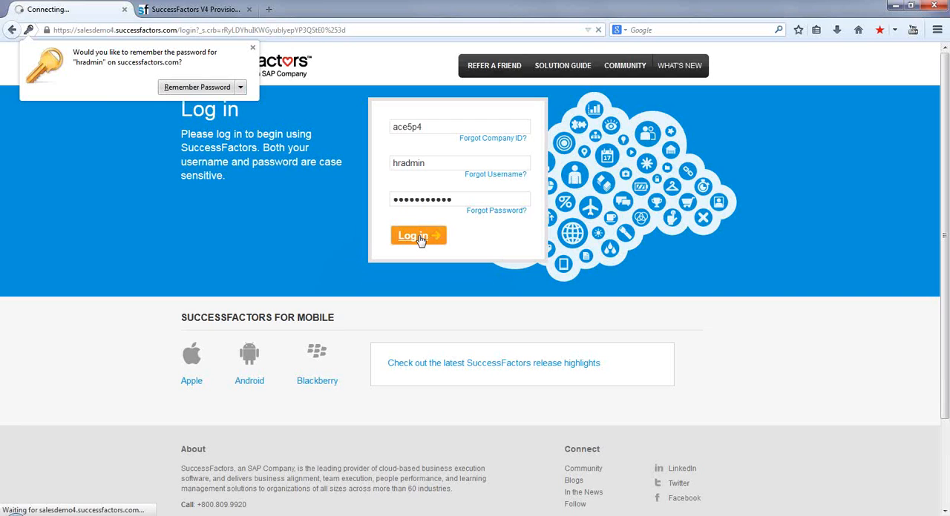
{"action": "left_click", "coordinate": [252, 47]}
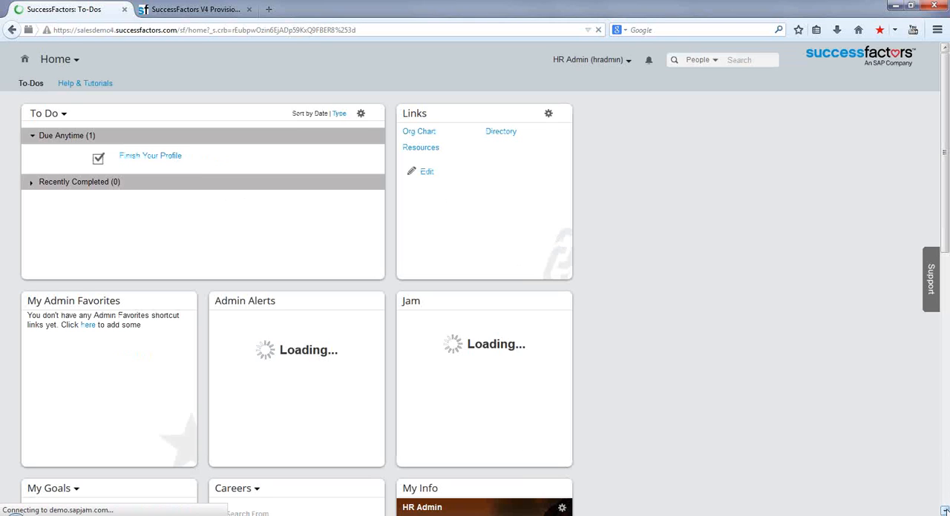
Look over the home page tiles and navigation options, and open the Analytics page of the Reports module.
{"action": "scroll", "coordinate": [475, 281], "scroll_direction": "down", "scroll_amount": 5}
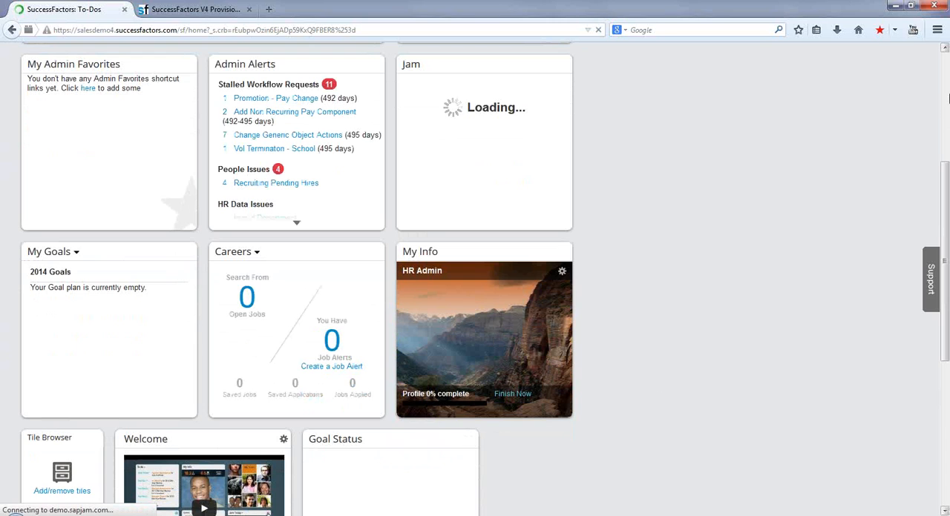
{"action": "scroll", "coordinate": [948, 68], "scroll_direction": "up", "scroll_amount": 5}
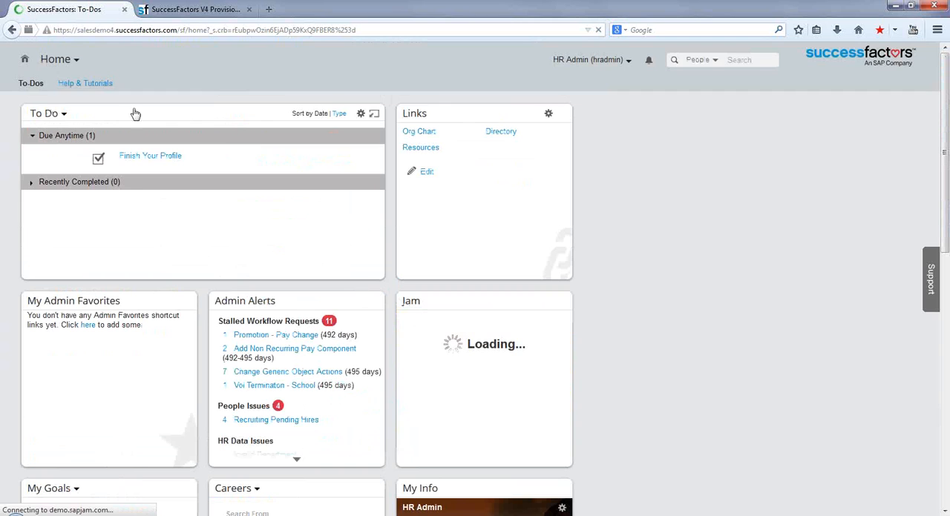
{"action": "left_click", "coordinate": [77, 63]}
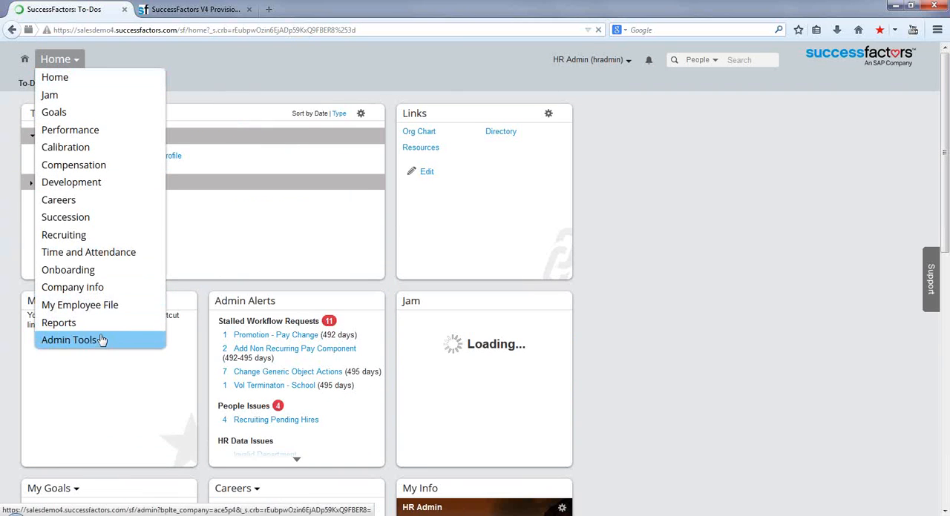
{"action": "left_click", "coordinate": [628, 61]}
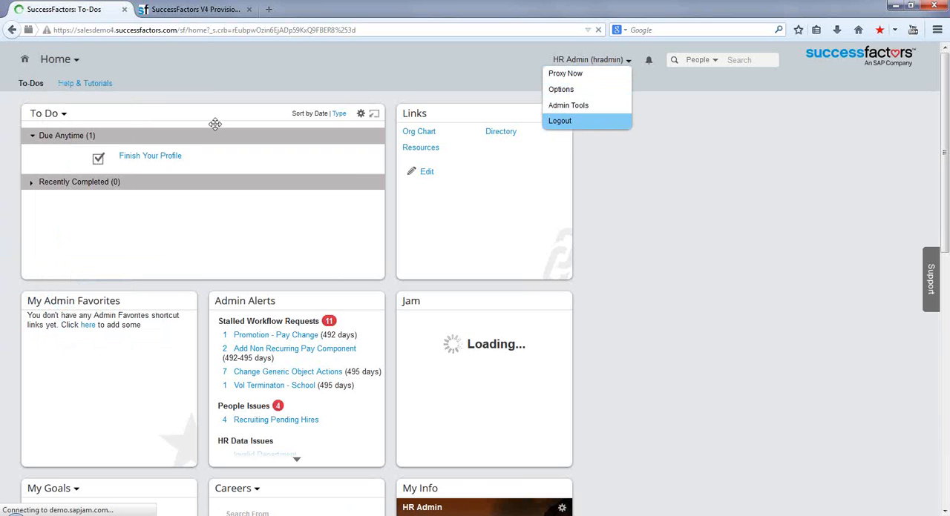
{"action": "left_click", "coordinate": [77, 64]}
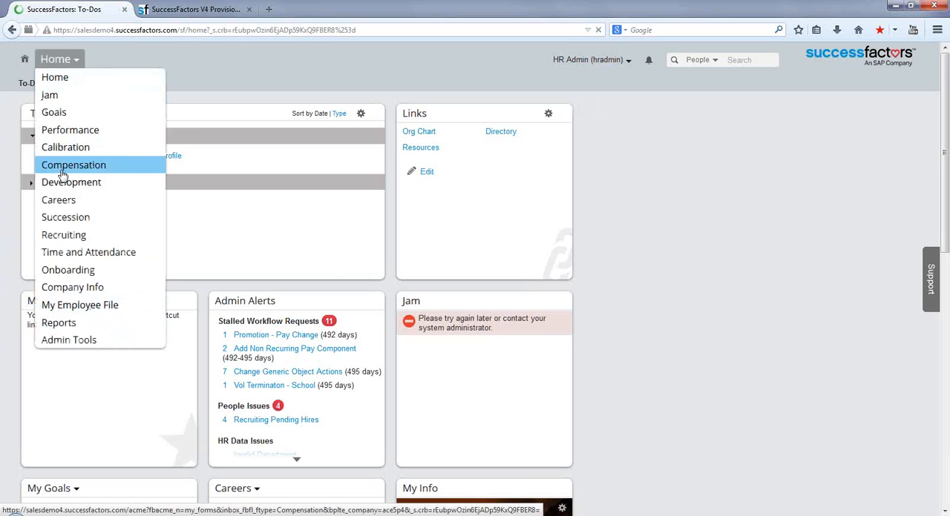
{"action": "left_click", "coordinate": [57, 327]}
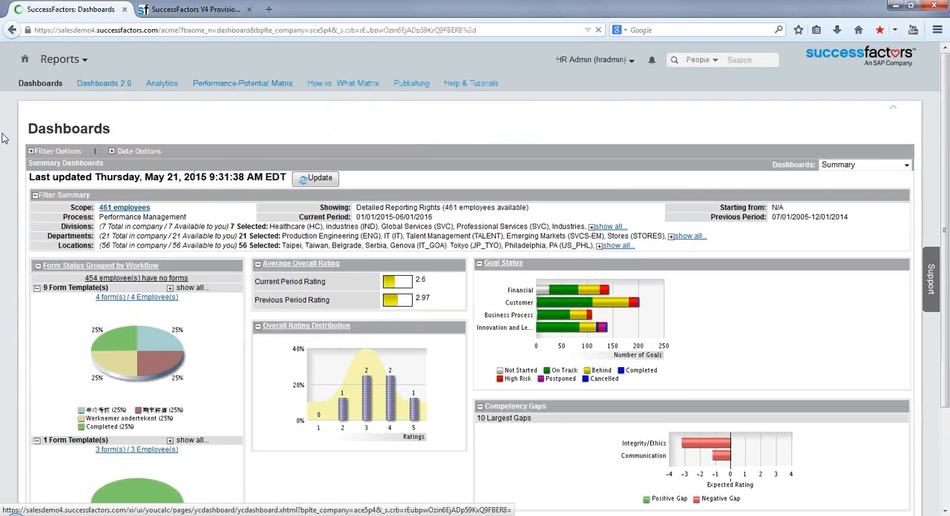
{"action": "left_click", "coordinate": [162, 85]}
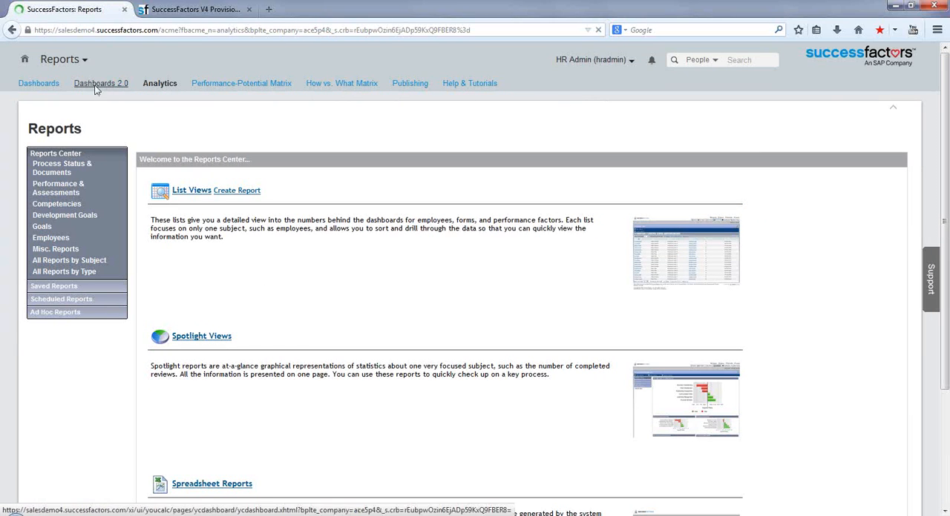
Return to the provisioning settings and search the page for Analytics to locate the Analytics Tab reporting options.
{"action": "left_click", "coordinate": [191, 14]}
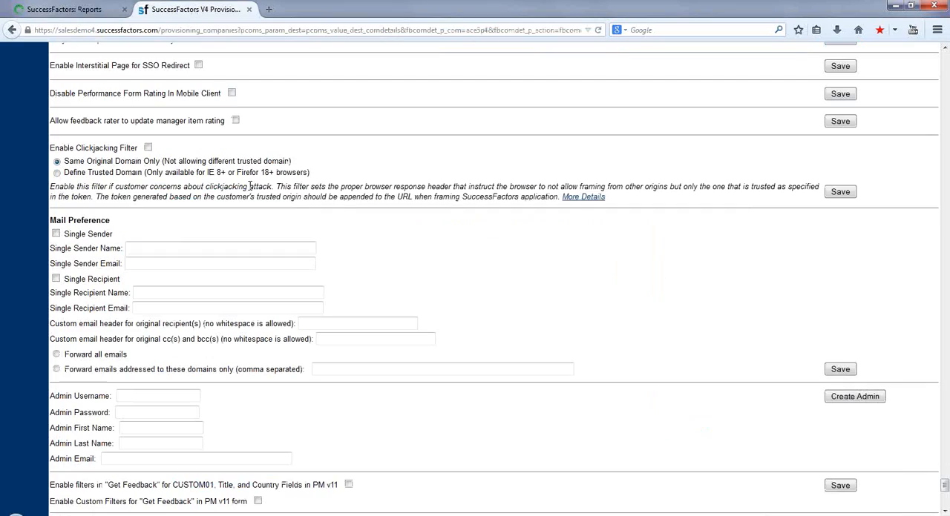
{"action": "left_click", "coordinate": [948, 119]}
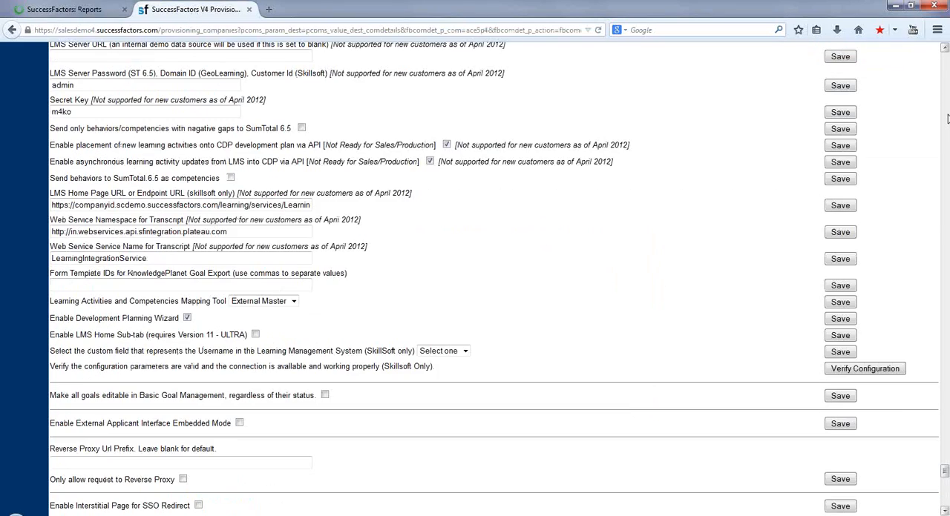
{"action": "left_click", "coordinate": [947, 118]}
{"action": "left_click", "coordinate": [948, 119]}
{"action": "left_click", "coordinate": [948, 119]}
{"action": "left_click", "coordinate": [947, 118]}
{"action": "left_click", "coordinate": [947, 118]}
{"action": "left_click", "coordinate": [947, 119]}
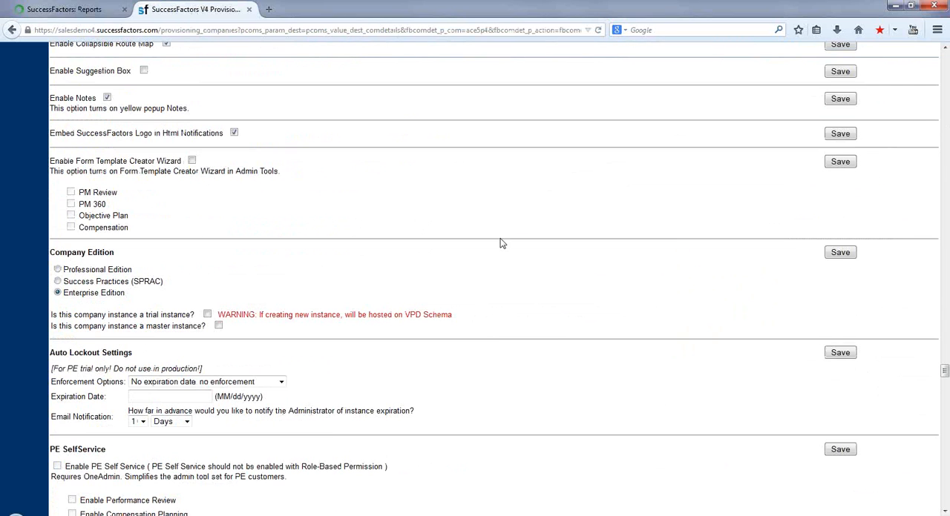
{"action": "key", "text": "ctrl+f"}
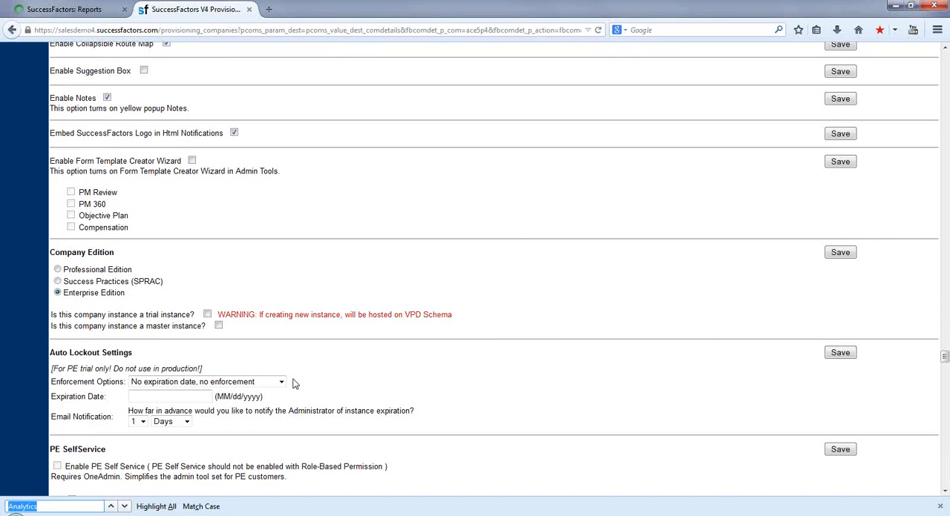
{"action": "key", "text": "Return"}
{"action": "key", "text": "Return"}
{"action": "key", "text": "Return"}
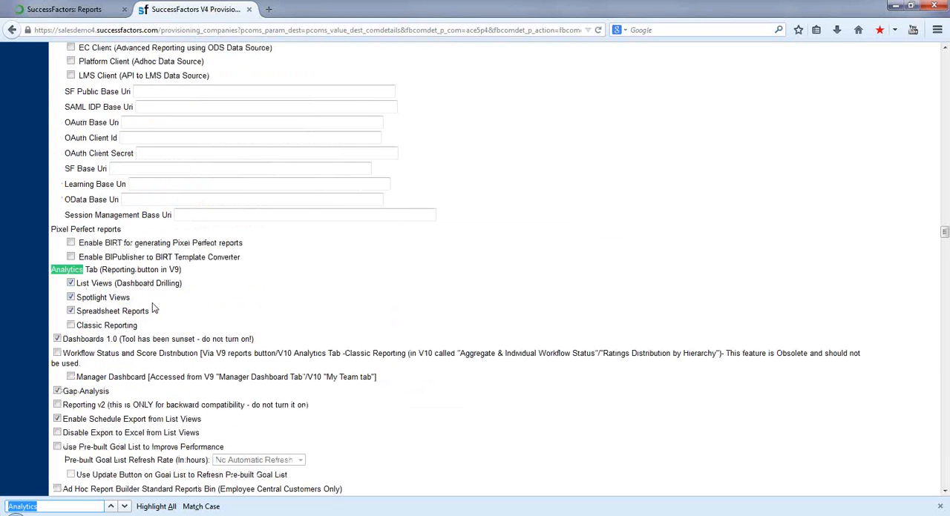
Check the report types offered on the instance's Reports page against the Analytics Tab options in provisioning.
{"action": "left_click", "coordinate": [66, 15]}
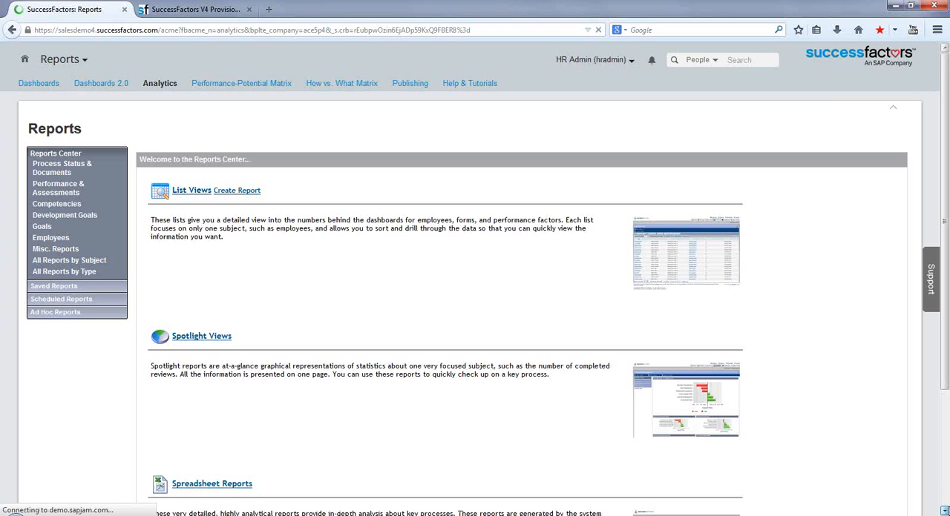
{"action": "scroll", "coordinate": [663, 283], "scroll_direction": "down", "scroll_amount": 2}
{"action": "left_click", "coordinate": [178, 12]}
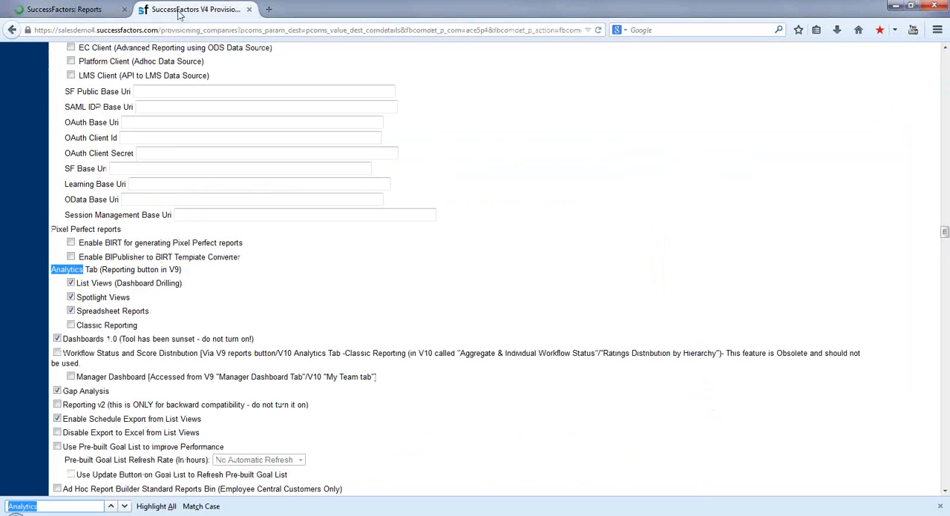
Disable Spreadsheet Reports under Analytics Tab and save the section, confirming the change with company ID ace5p4.
{"action": "left_click", "coordinate": [72, 313]}
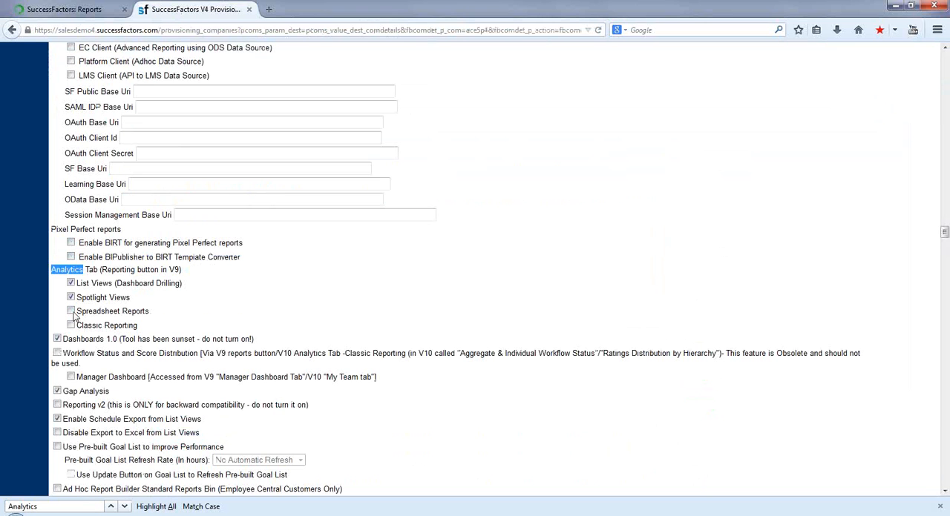
{"action": "left_click", "coordinate": [945, 48]}
{"action": "scroll", "coordinate": [944, 47], "scroll_direction": "up", "scroll_amount": 8}
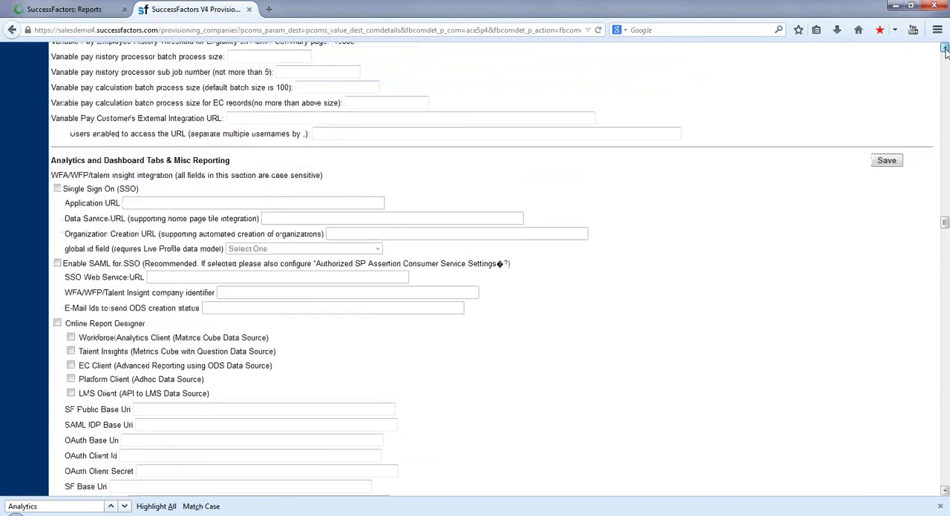
{"action": "left_click", "coordinate": [886, 207]}
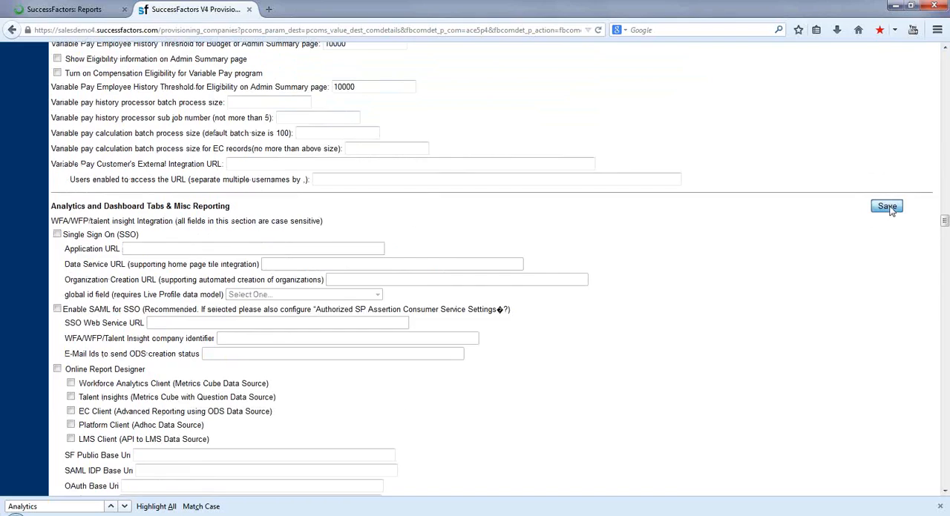
{"action": "type", "text": "ace"}
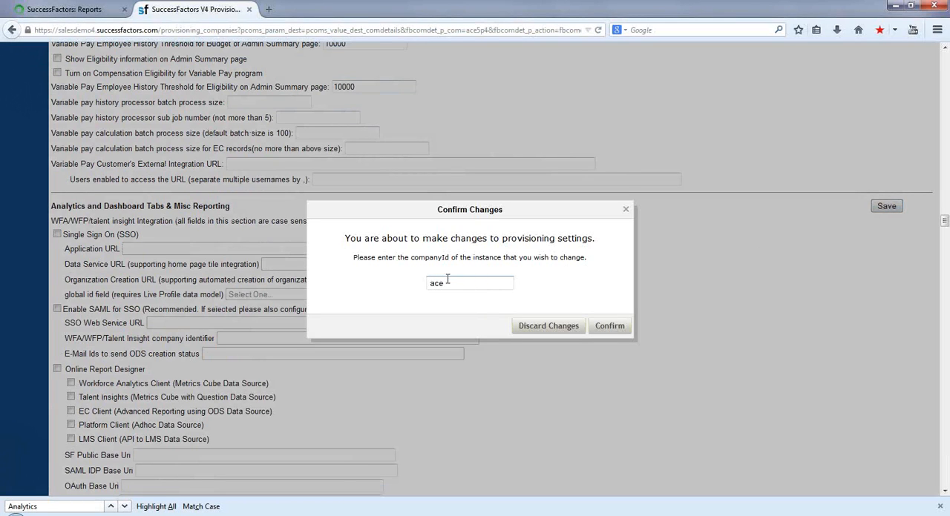
{"action": "type", "text": "5p4"}
{"action": "left_click", "coordinate": [608, 331]}
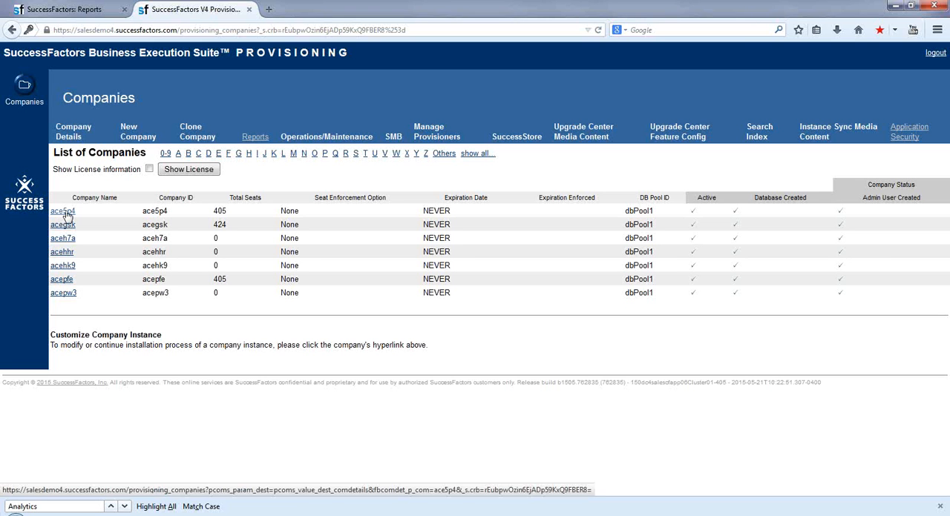
Switch to the provisioning site, open Company Settings for ace5p4, and find the Analytics Tab options by searching for Analytics.
{"action": "left_click", "coordinate": [64, 213]}
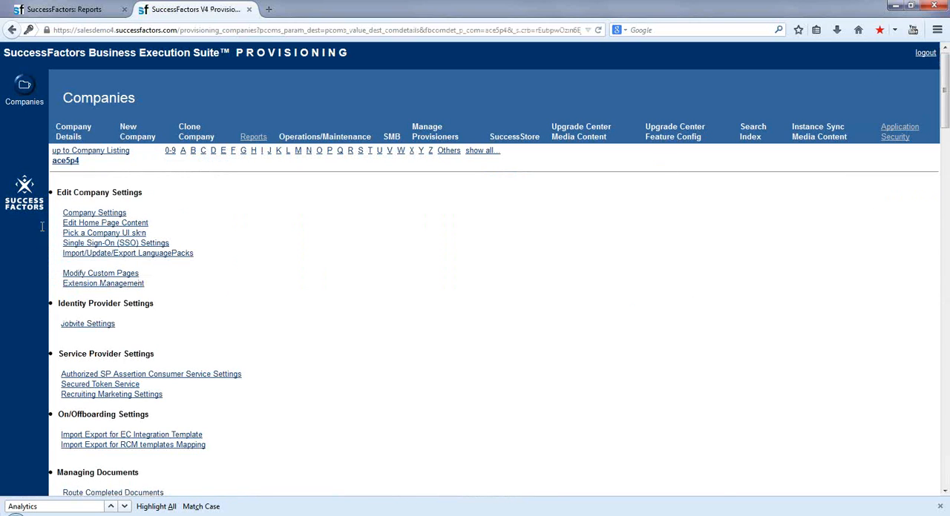
{"action": "left_click", "coordinate": [89, 214]}
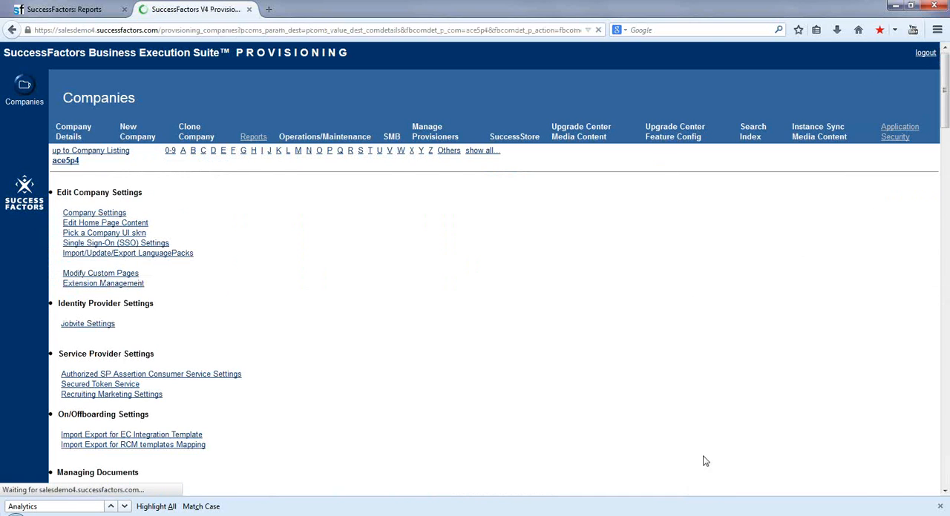
{"action": "scroll", "coordinate": [945, 475], "scroll_direction": "down", "scroll_amount": 15}
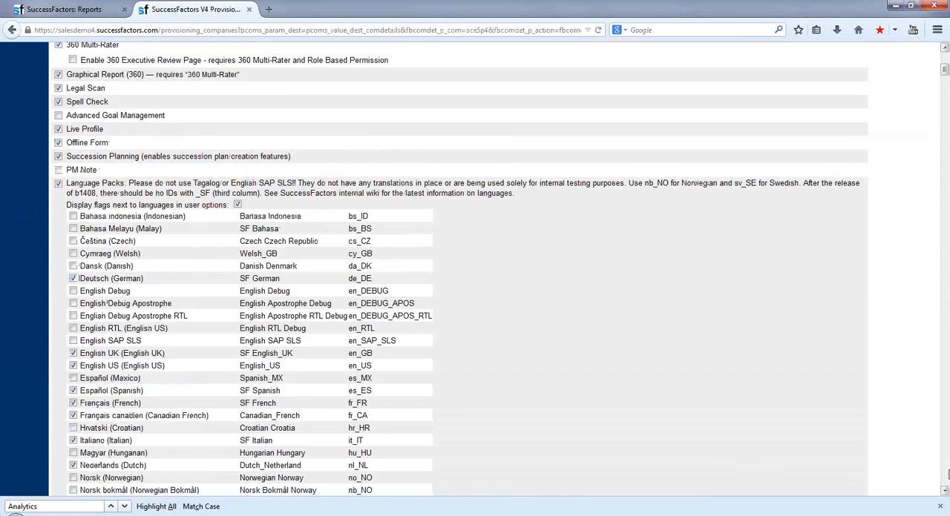
{"action": "left_click", "coordinate": [46, 507]}
{"action": "key", "text": "Return"}
{"action": "key", "text": "Return"}
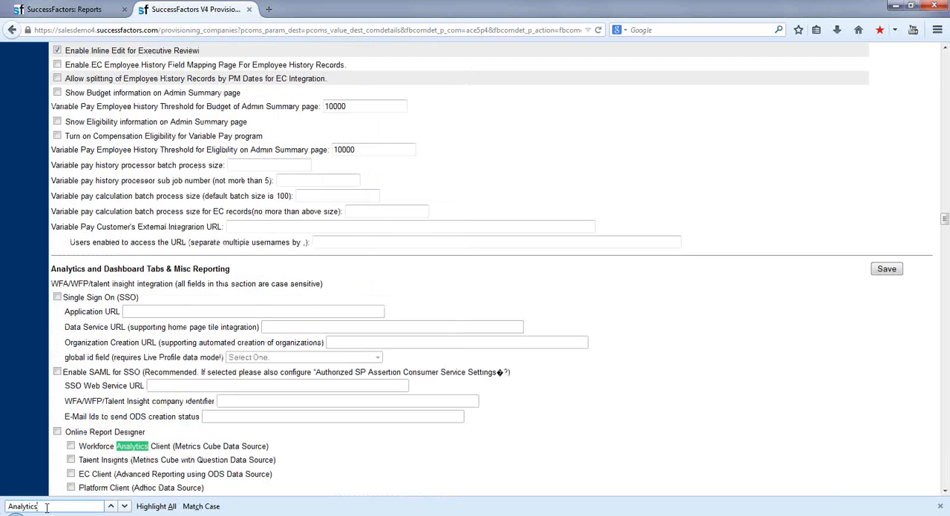
{"action": "key", "text": "Return"}
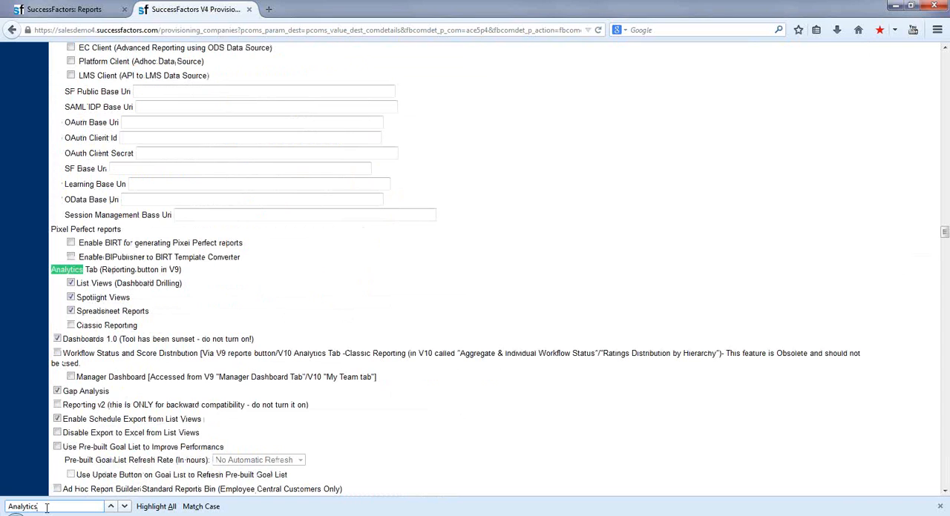
Turn off Spreadsheet Reports under Analytics Tab and save the Analytics and Dashboard Tabs & Misc Reporting section, confirming with company ID ace5p4.
{"action": "left_click", "coordinate": [70, 312]}
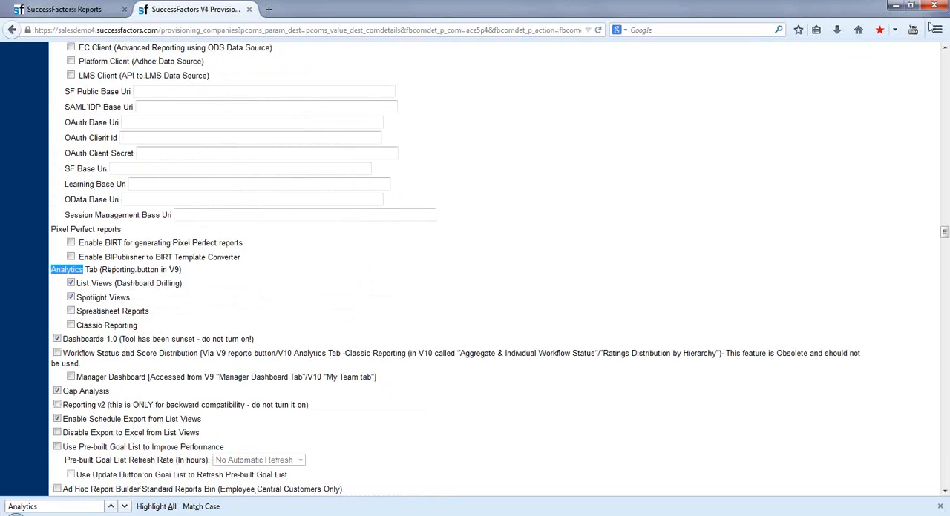
{"action": "left_click", "coordinate": [944, 48]}
{"action": "scroll", "coordinate": [943, 53], "scroll_direction": "up", "scroll_amount": 3}
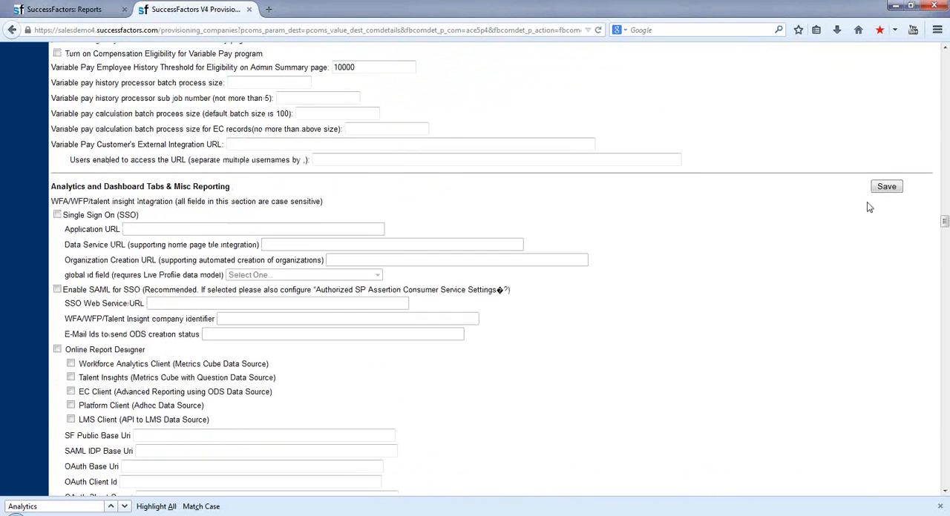
{"action": "left_click", "coordinate": [883, 187]}
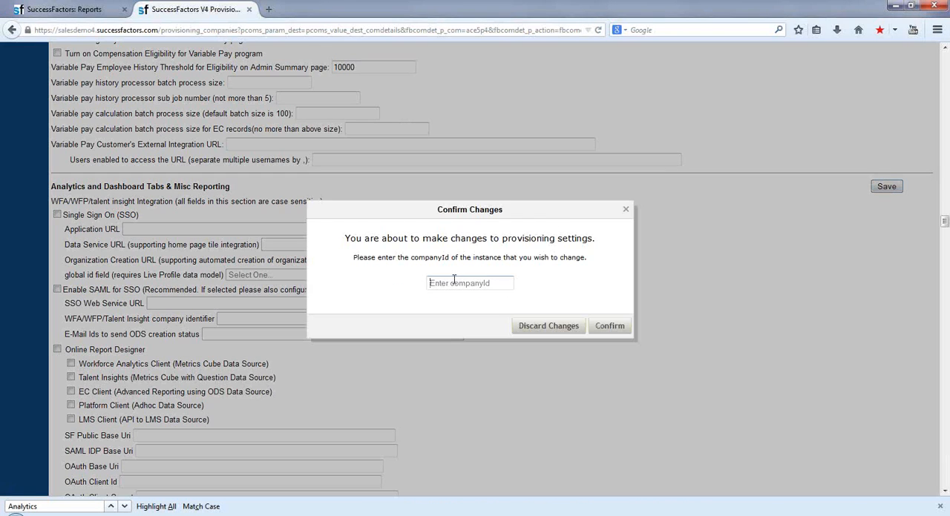
{"action": "type", "text": "ace5p4"}
{"action": "left_click", "coordinate": [609, 328]}
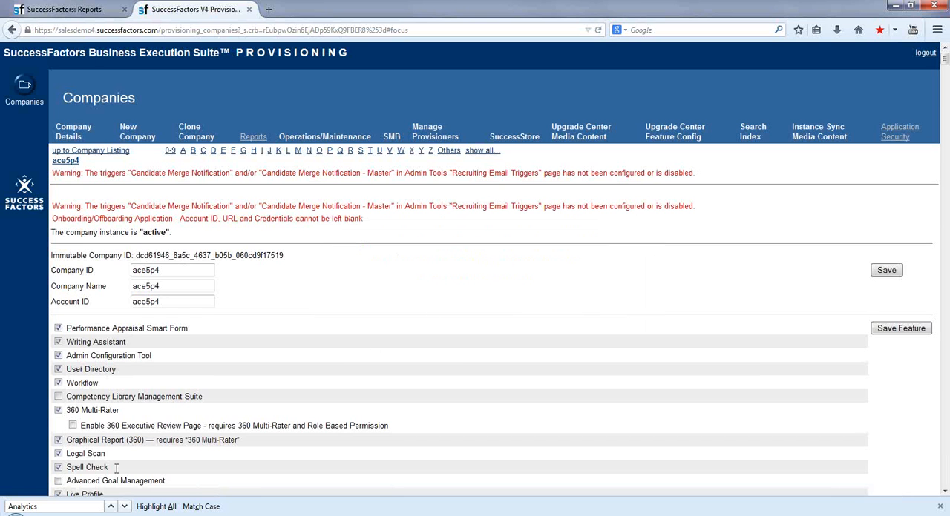
Search the reloaded company settings for Analytics and check the saved state of the Spreadsheet Reports option.
{"action": "key", "text": "Return"}
{"action": "key", "text": "Return"}
{"action": "key", "text": "Return"}
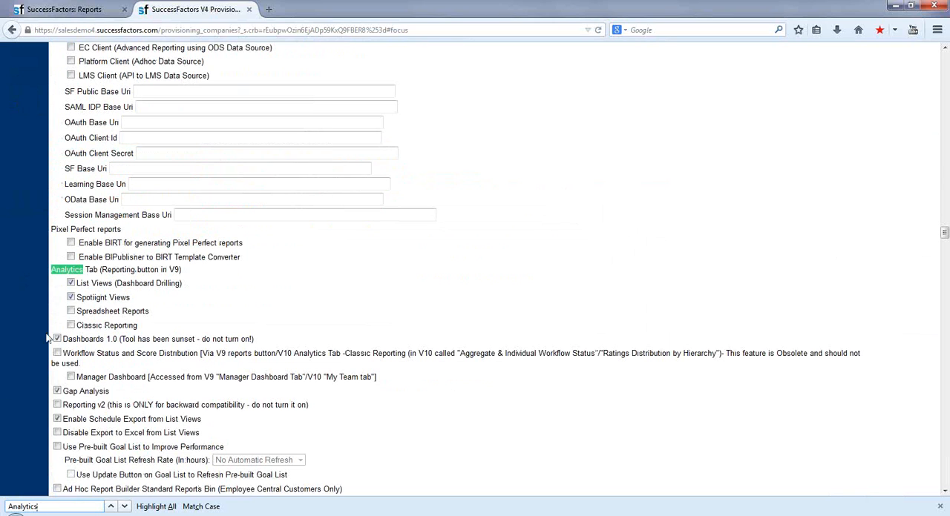
Log out of the instance from its Reports page and open the login page at salesdemo4.successfactors.com/sf/start.
{"action": "left_click", "coordinate": [69, 9]}
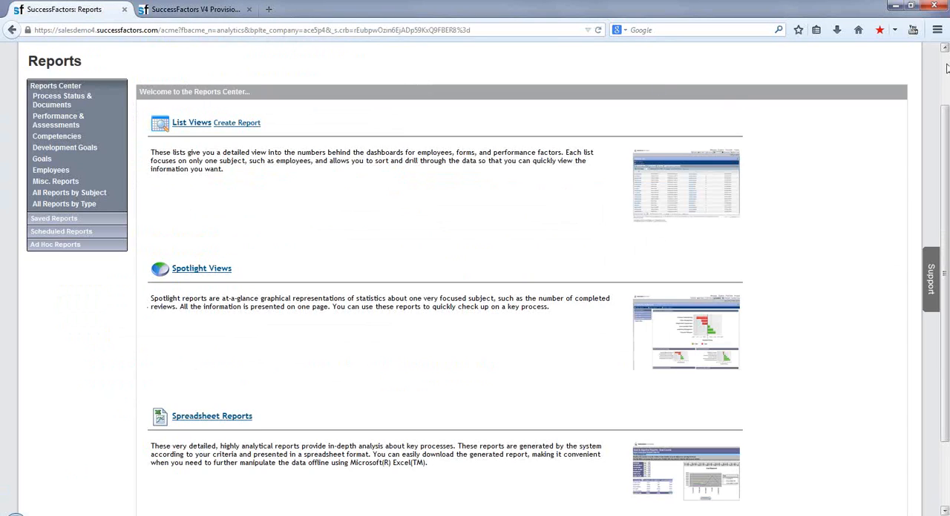
{"action": "scroll", "coordinate": [946, 68], "scroll_direction": "up", "scroll_amount": 2}
{"action": "left_click", "coordinate": [631, 63]}
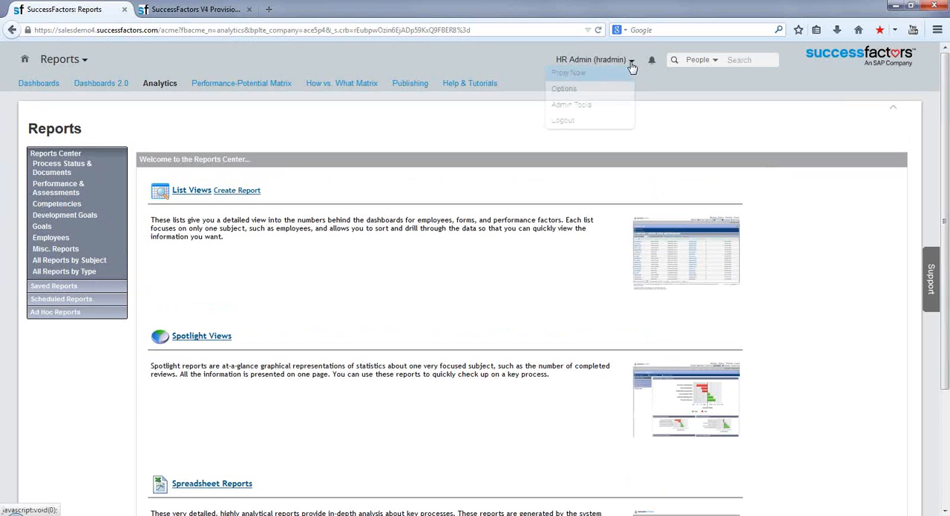
{"action": "left_click", "coordinate": [562, 121]}
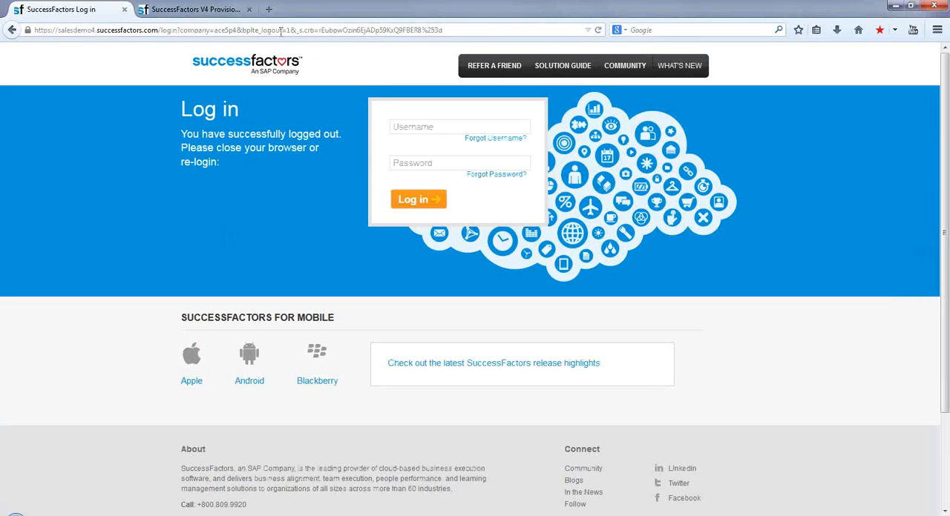
{"action": "left_click", "coordinate": [280, 31]}
{"action": "type", "text": "salesdemo4.successfactors.com/"}
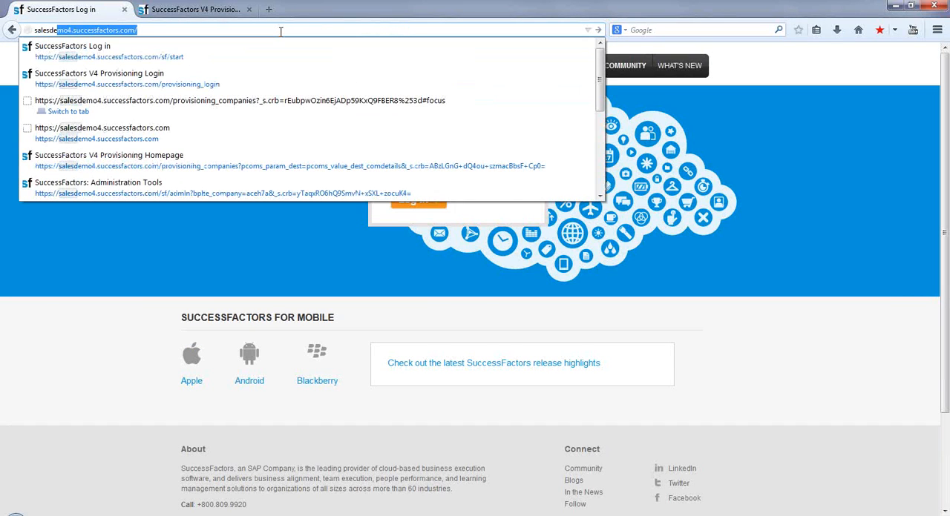
{"action": "key", "text": "Down"}
{"action": "key", "text": "Return"}
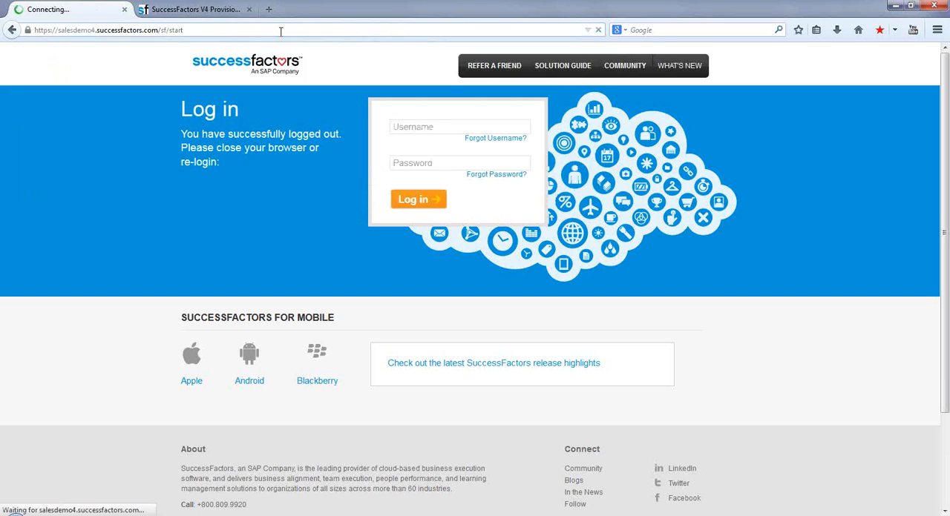
Log in to the instance with company ID ace5p4, username hradmin and the account password, dismissing the browser's offer to remember it.
{"action": "left_click", "coordinate": [398, 129]}
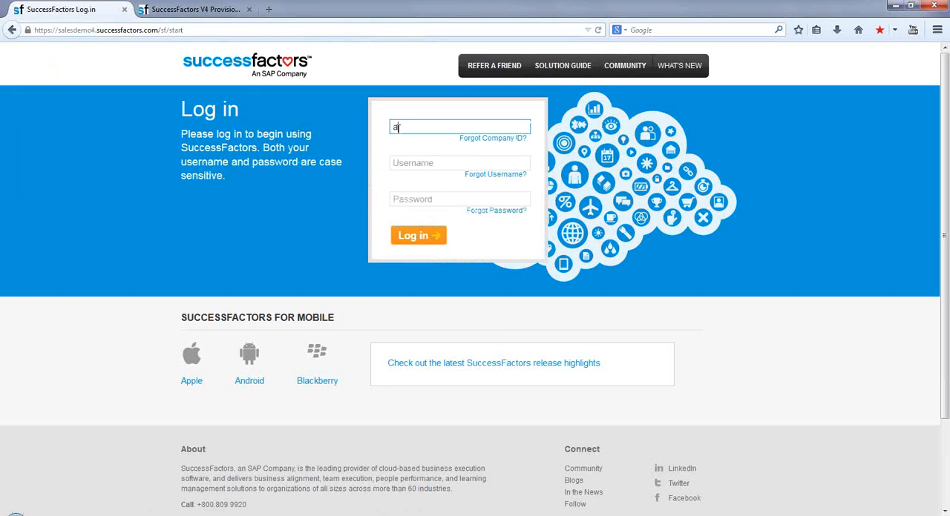
{"action": "type", "text": "acebp4"}
{"action": "key", "text": "Tab"}
{"action": "type", "text": "hradm"}
{"action": "key", "text": "Tab"}
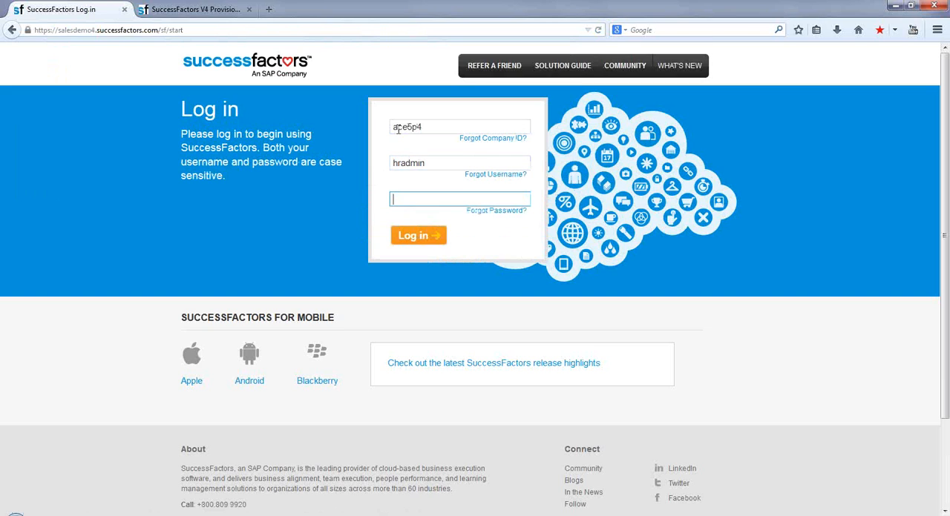
{"action": "type", "text": "•••••••"}
{"action": "left_click", "coordinate": [416, 235]}
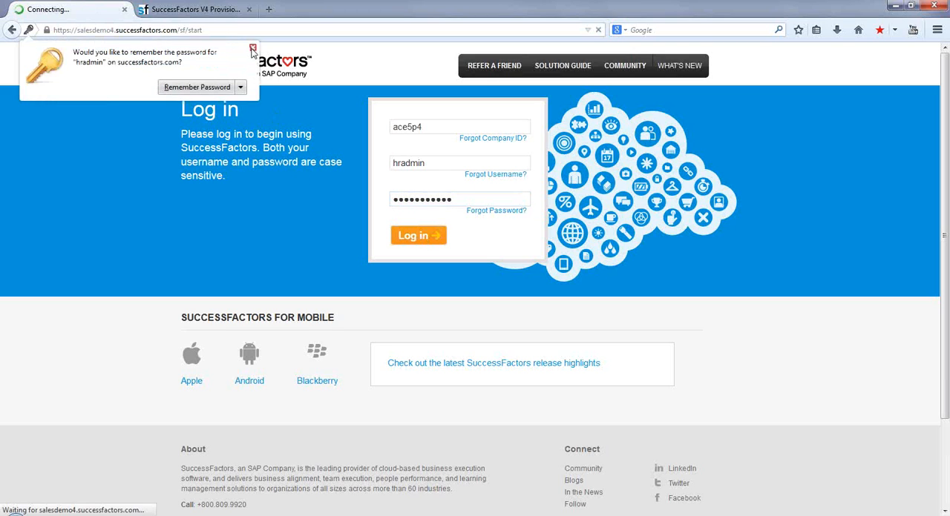
{"action": "left_click", "coordinate": [252, 48]}
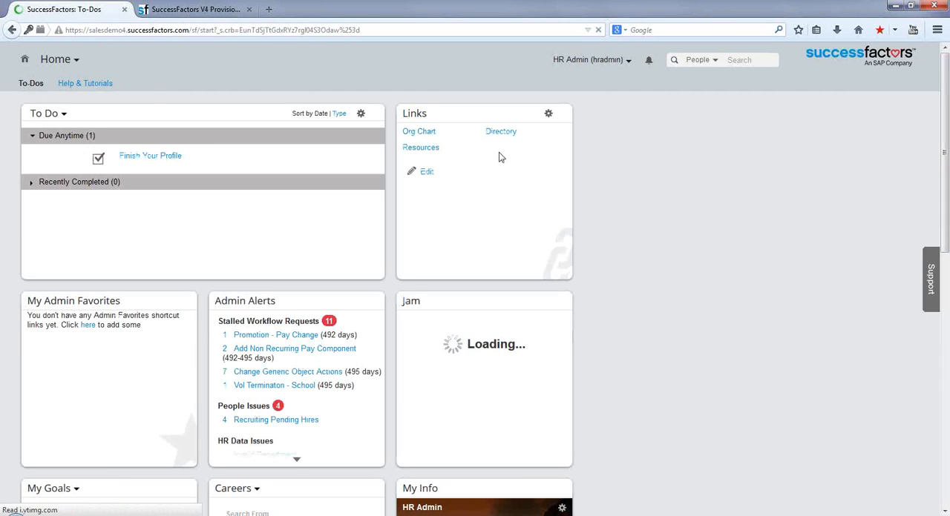
Open the Analytics page of the Reports module to check which report types the instance offers.
{"action": "left_click", "coordinate": [77, 63]}
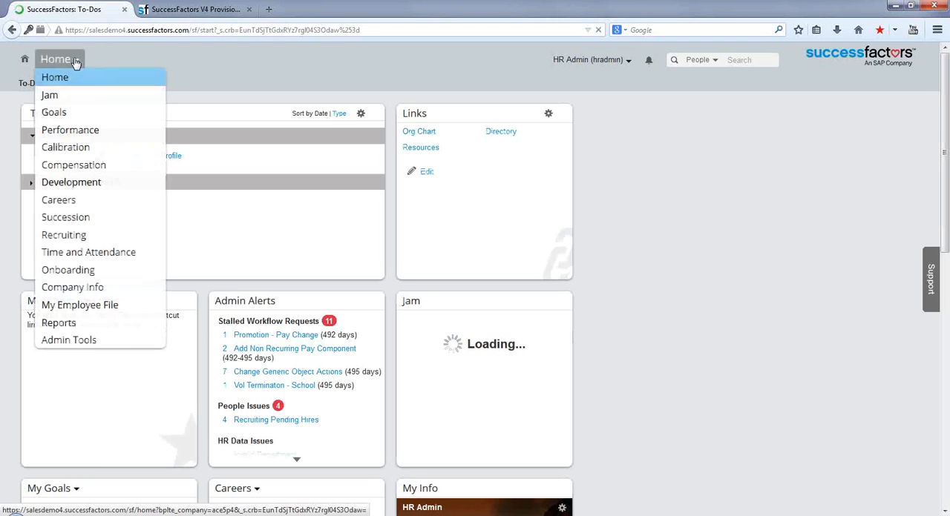
{"action": "left_click", "coordinate": [55, 327]}
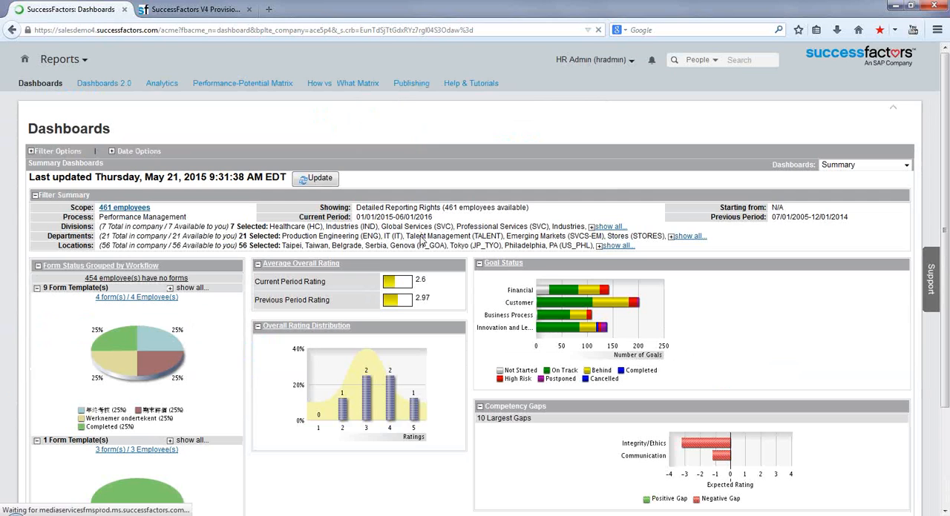
{"action": "left_click", "coordinate": [158, 87]}
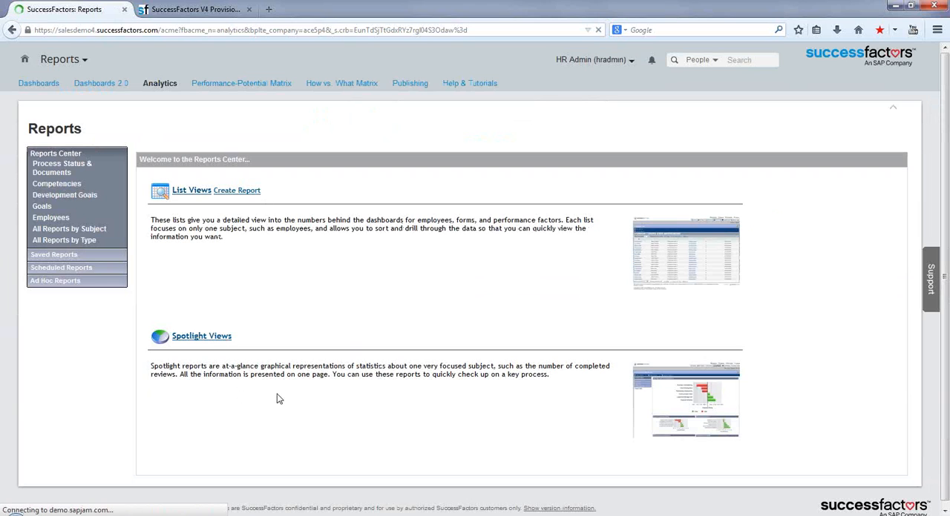
Tick Spreadsheet Reports again under Analytics Tab in the provisioning settings, and return to the instance's Reports page.
{"action": "left_click", "coordinate": [195, 9]}
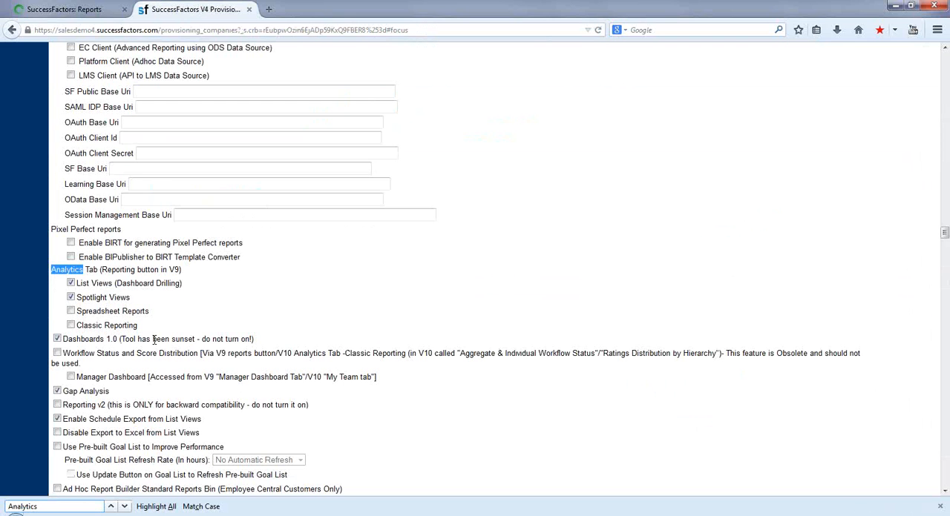
{"action": "left_click", "coordinate": [71, 311]}
{"action": "left_click", "coordinate": [945, 48]}
{"action": "scroll", "coordinate": [945, 48], "scroll_direction": "up", "scroll_amount": 6}
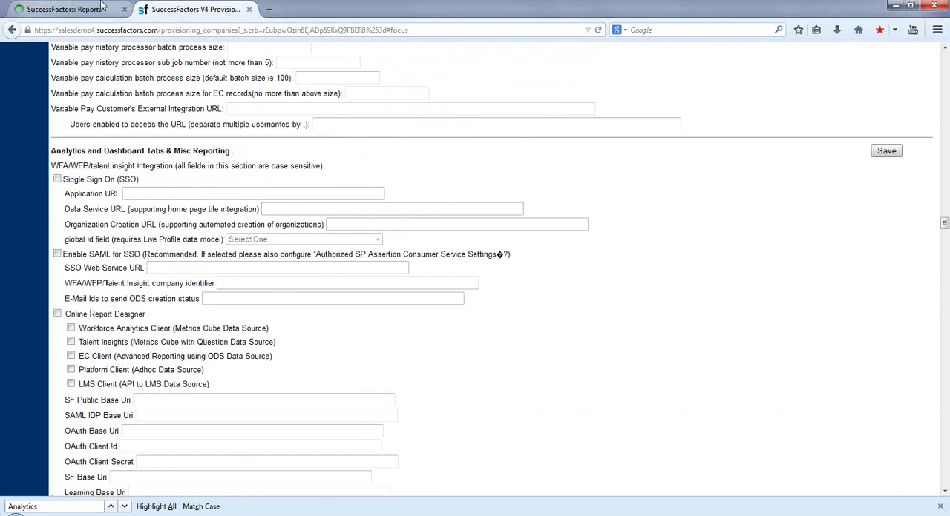
{"action": "left_click", "coordinate": [59, 9]}
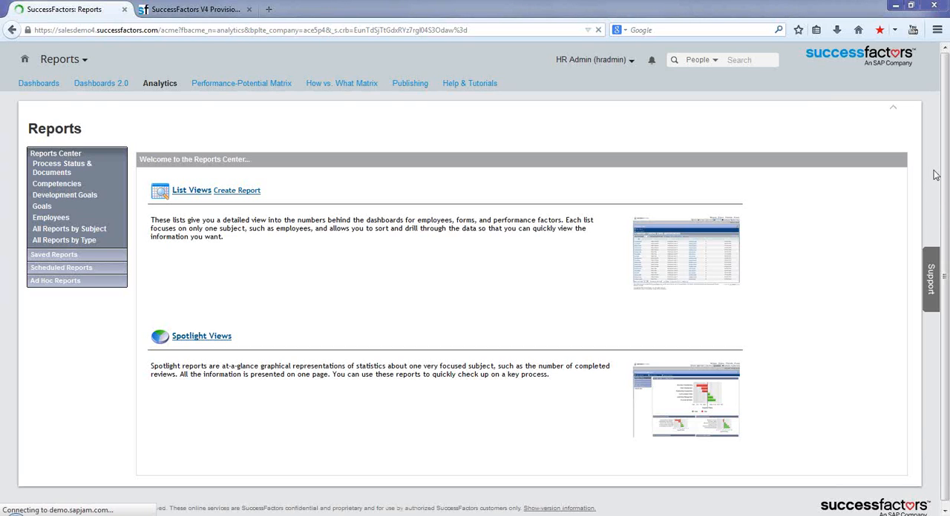
Switch to the PowerPoint slide show and advance from the Successfactors – Systems slide to the Successfactors Customers slide.
{"action": "key", "text": "alt+Tab"}
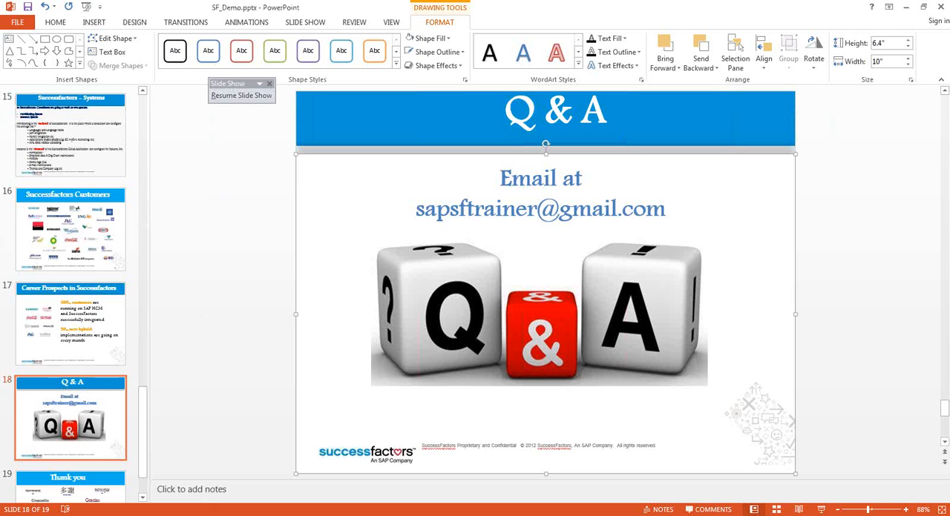
{"action": "key", "text": "alt+Tab"}
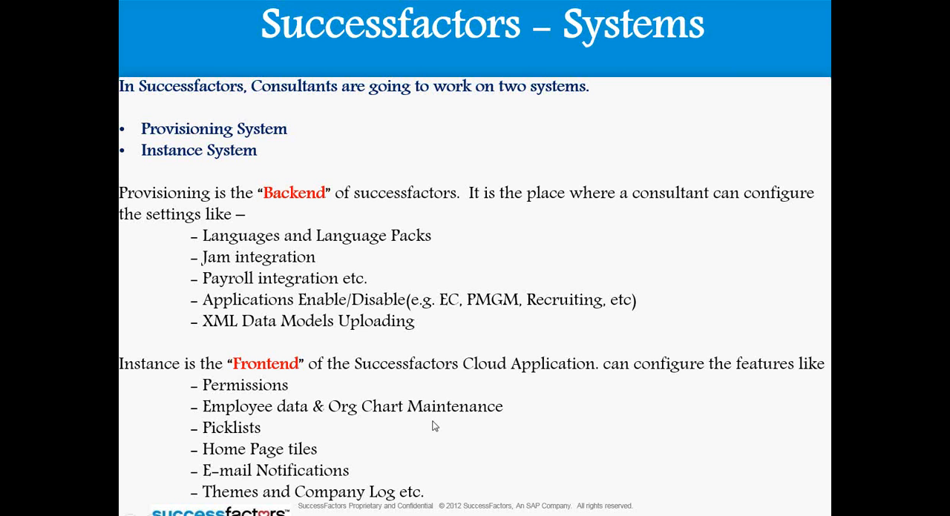
{"action": "left_click", "coordinate": [684, 387]}
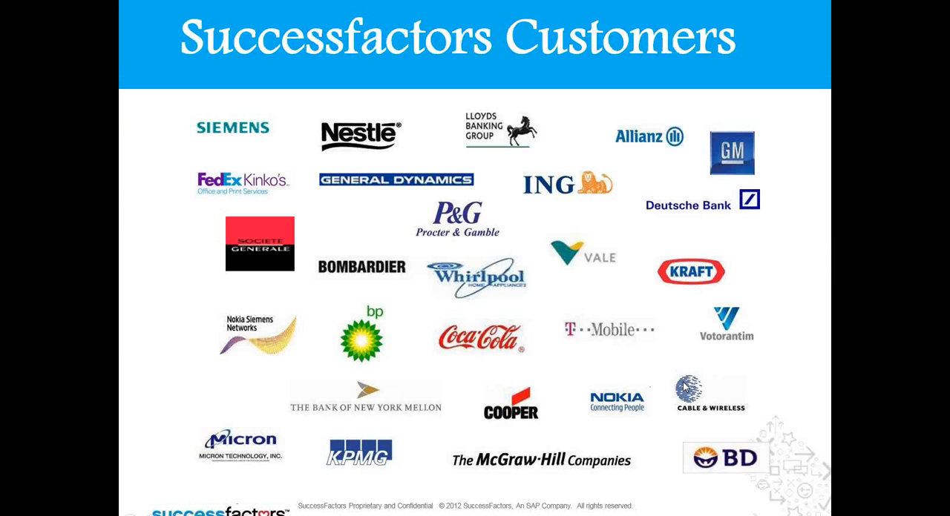